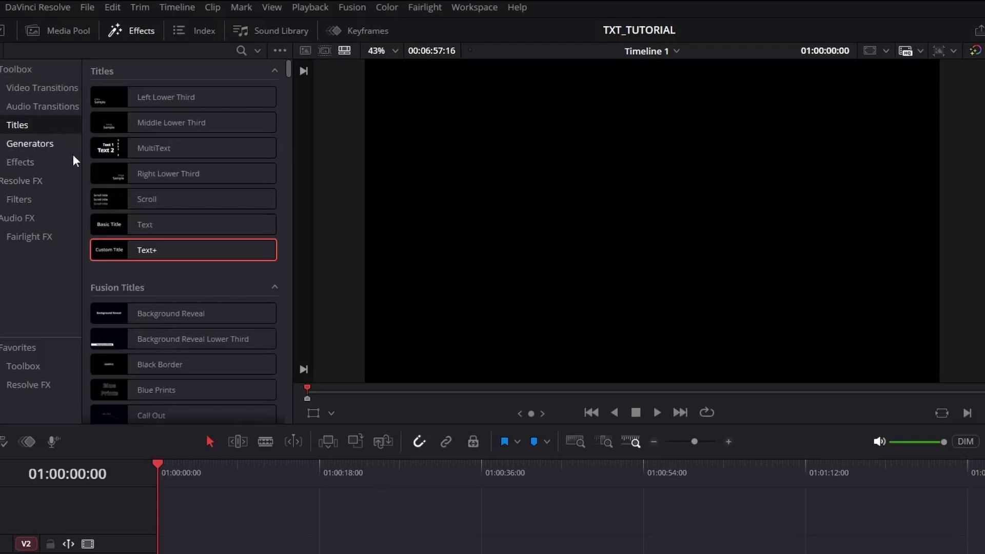
- Add a Text+ title to track V1 and open it on the Fusion page
{"action": "left_click_drag", "start_coordinate": [150, 241], "coordinate": [131, 450]}
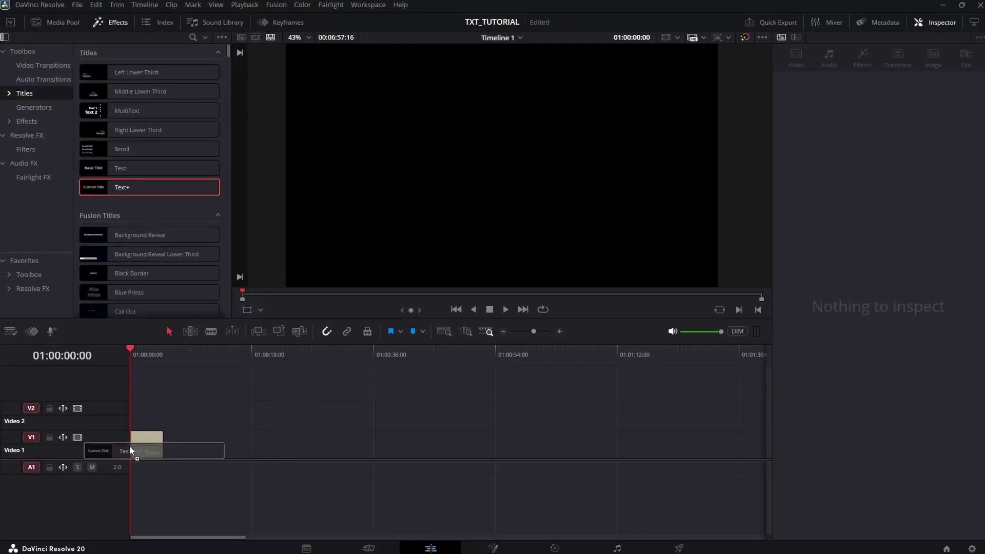
{"action": "right_click", "coordinate": [145, 445]}
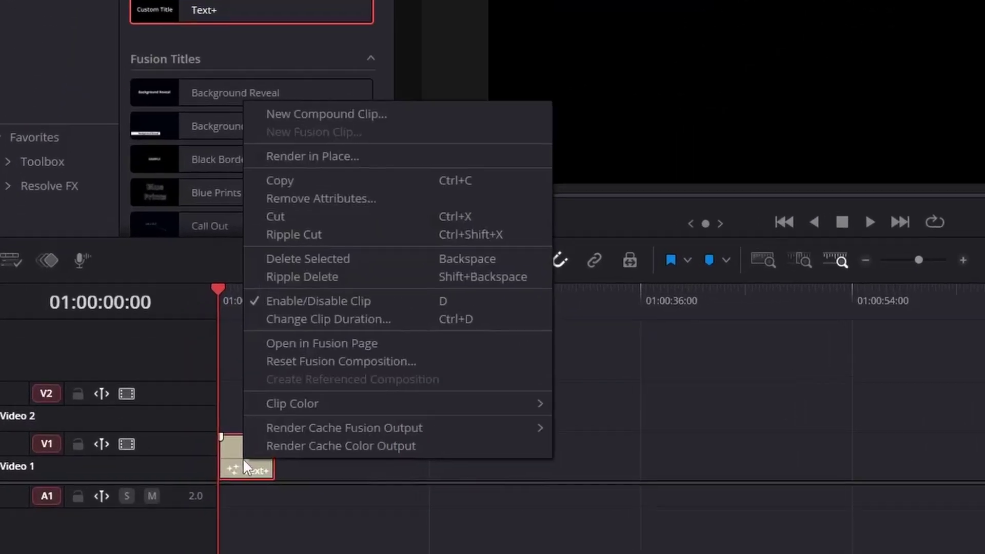
{"action": "left_click", "coordinate": [341, 348]}
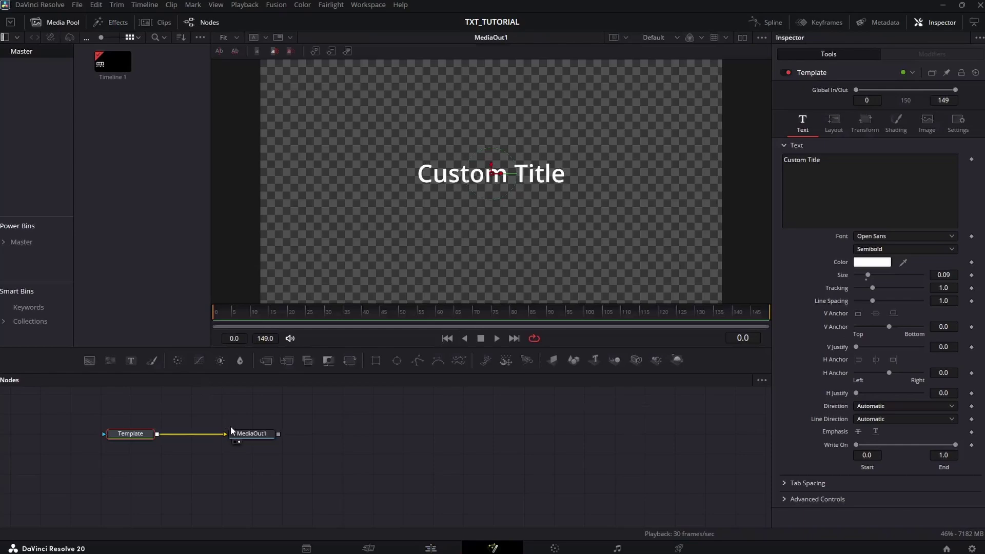
- Move the output node right and replace the title text with 'Vortex Edixx'
{"action": "left_click_drag", "start_coordinate": [238, 438], "coordinate": [380, 437]}
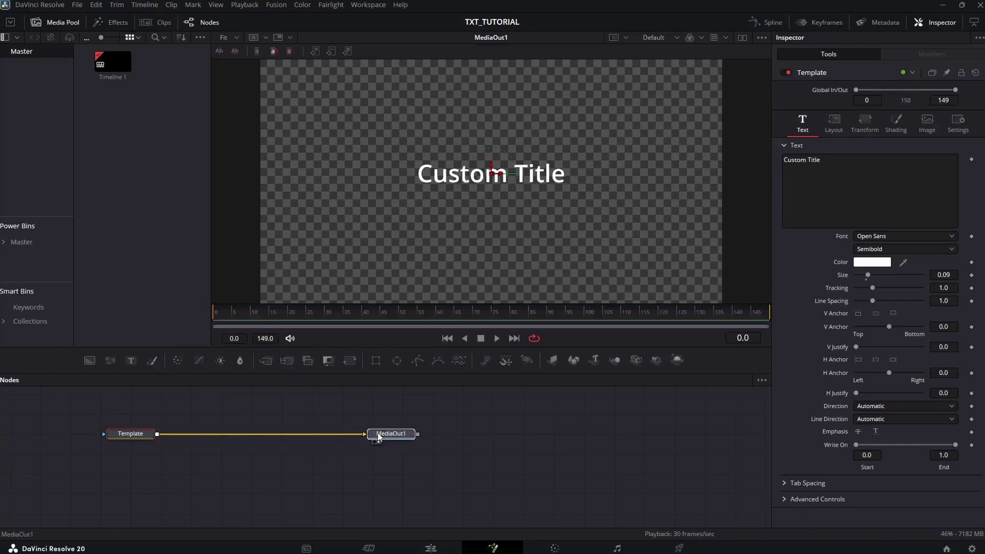
{"action": "left_click", "coordinate": [135, 436]}
{"action": "left_click", "coordinate": [847, 168]}
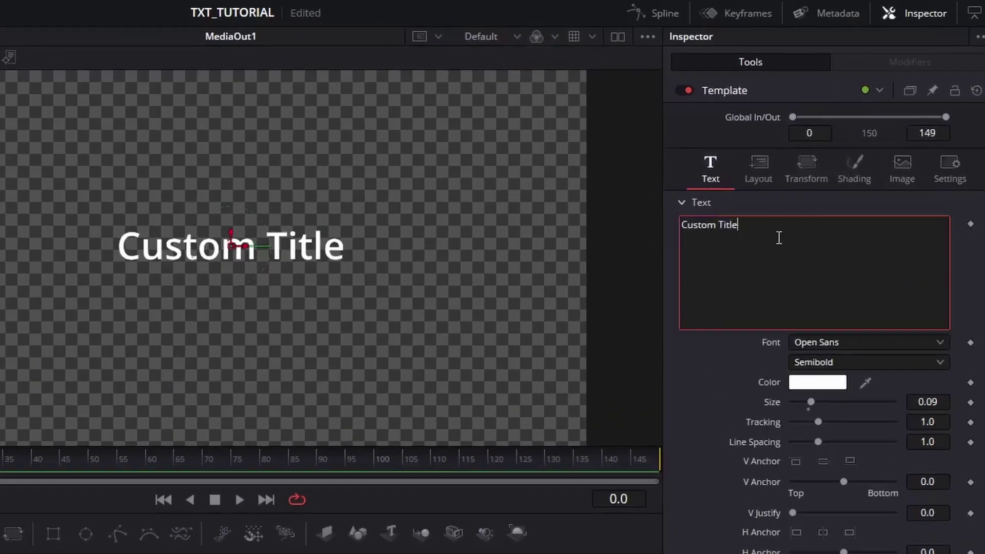
{"action": "type", "text": "V"}
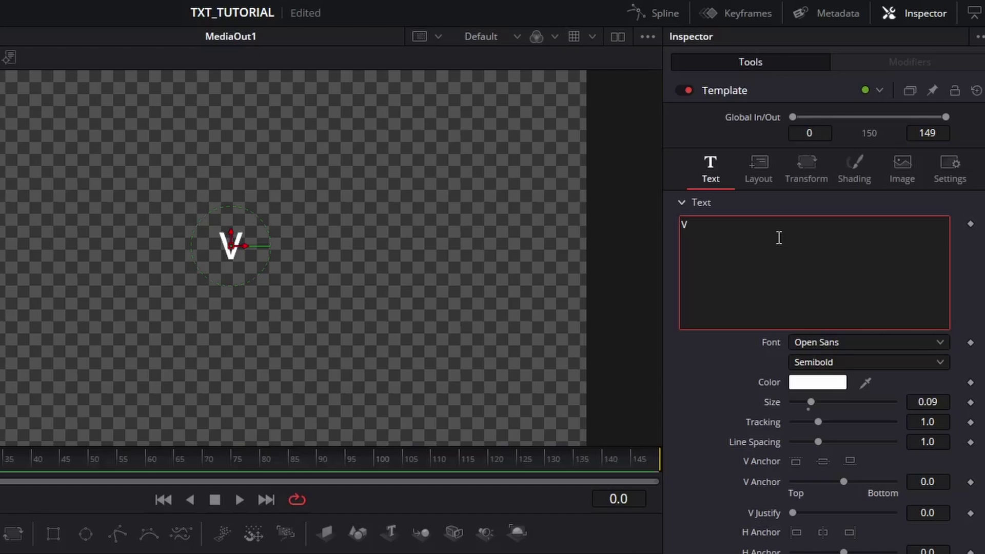
{"action": "type", "text": "ortex Edixx"}
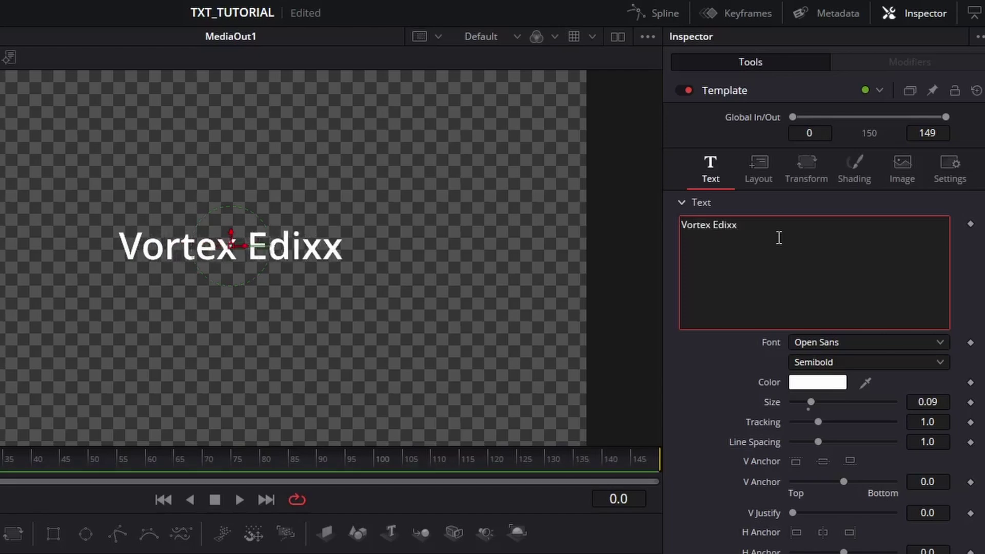
- Set the title's font style to Bold and add a Size keyframe at frame 0
{"action": "left_click", "coordinate": [843, 361]}
{"action": "left_click", "coordinate": [838, 436]}
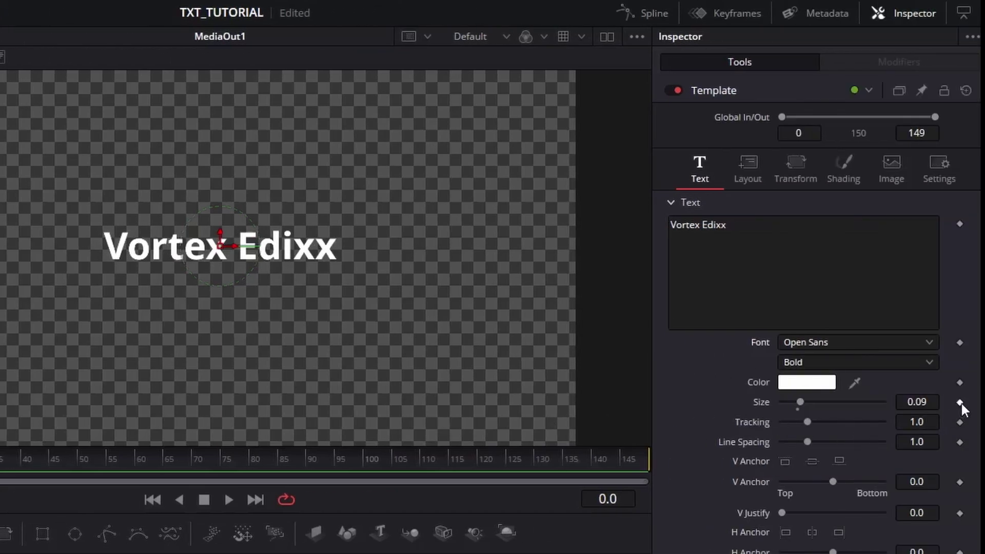
{"action": "left_click", "coordinate": [960, 402]}
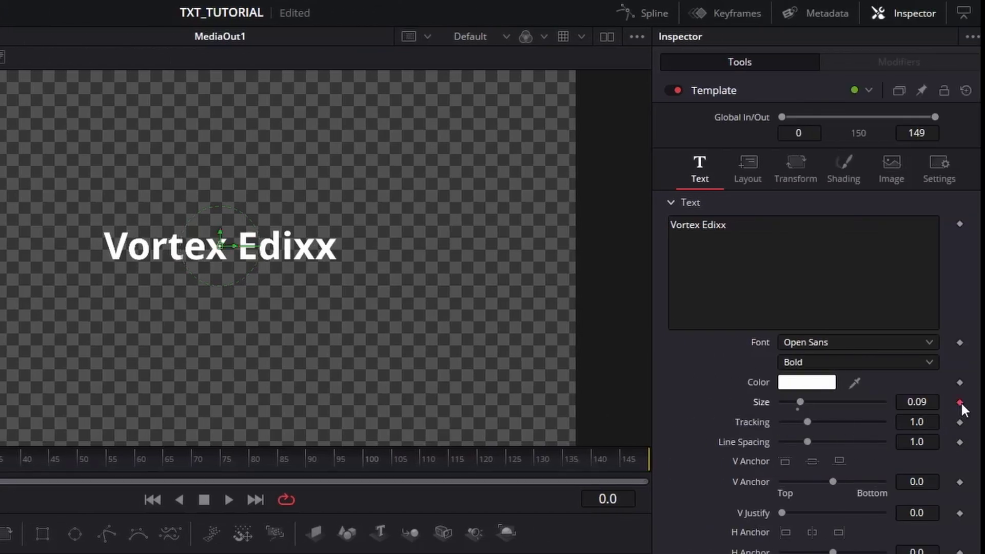
- Animate Size from 0.0664 at frame 0 to 0.1019 at frame 135
{"action": "left_click", "coordinate": [567, 464]}
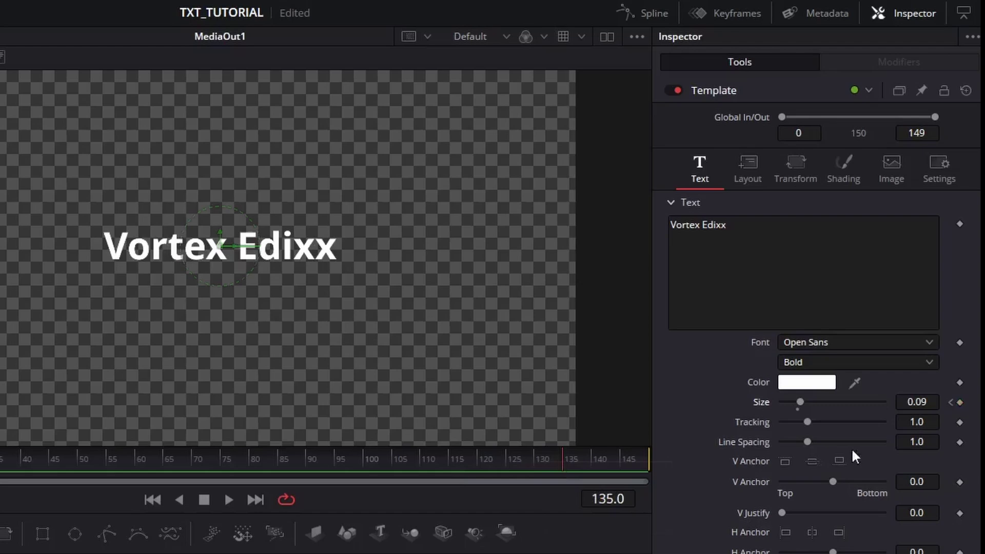
{"action": "left_click", "coordinate": [950, 402]}
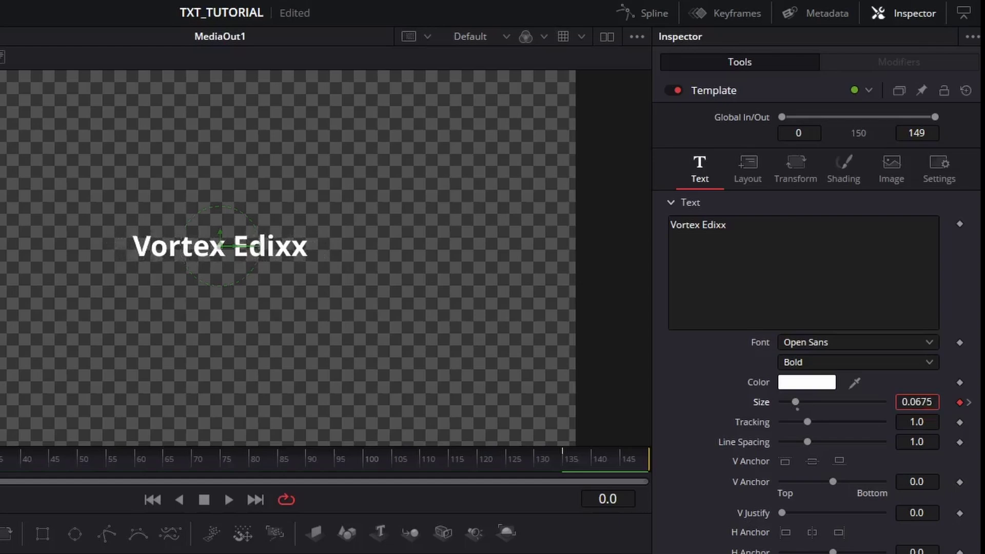
{"action": "left_click_drag", "start_coordinate": [917, 402], "coordinate": [908, 402]}
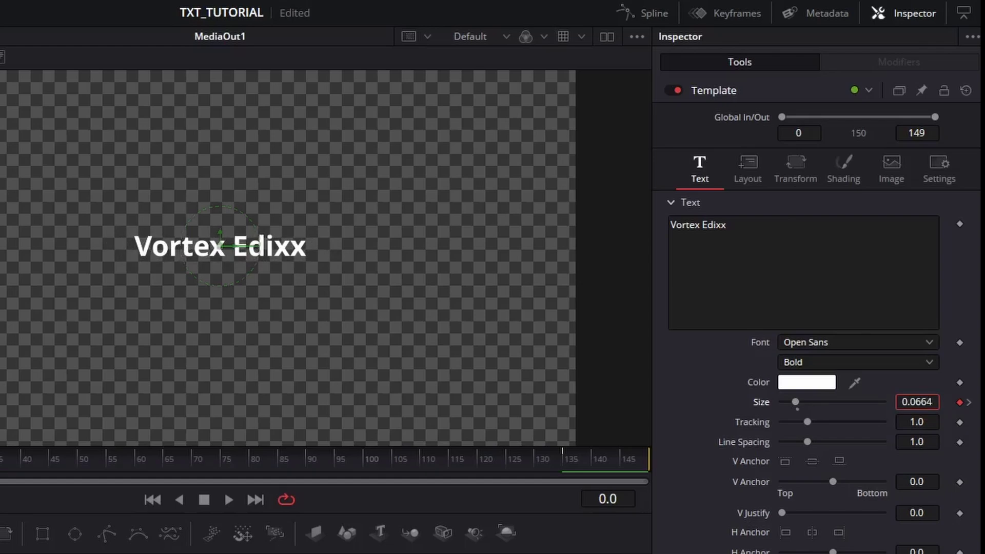
{"action": "left_click", "coordinate": [969, 403]}
{"action": "left_click_drag", "start_coordinate": [910, 403], "coordinate": [929, 403]}
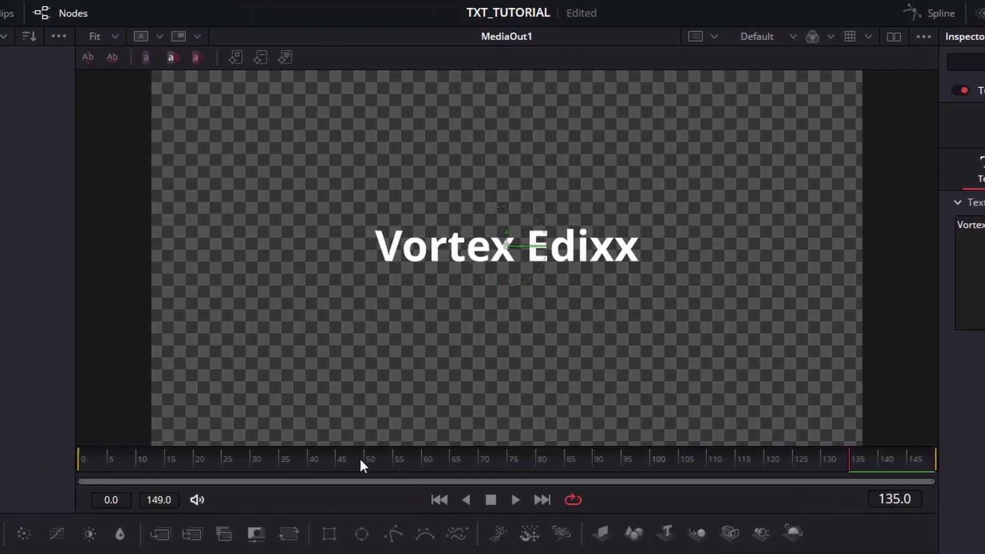
- Keyframe Tracking at 1.2 on frame 50 and 1.25 on frame 149
{"action": "left_click", "coordinate": [77, 460]}
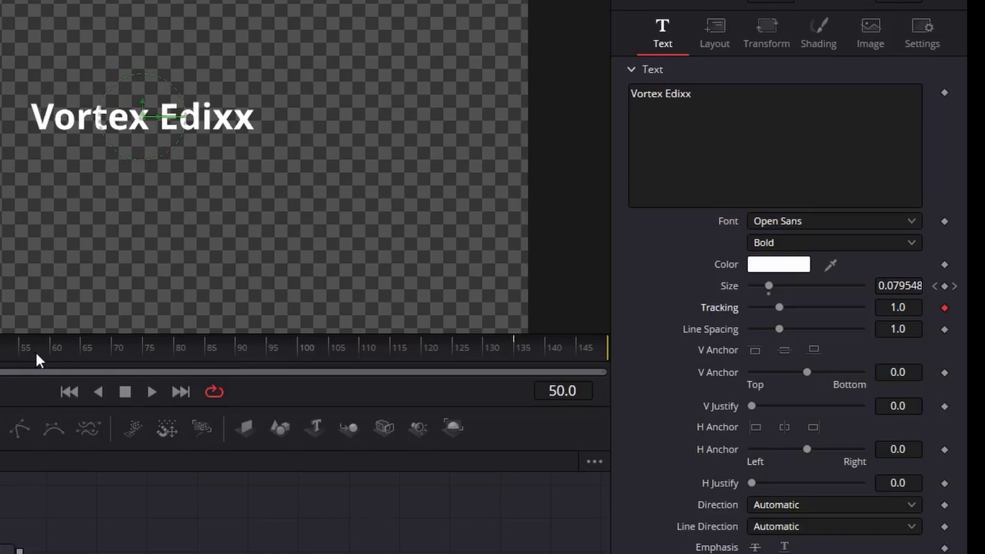
{"action": "left_click_drag", "start_coordinate": [577, 359], "coordinate": [622, 359]}
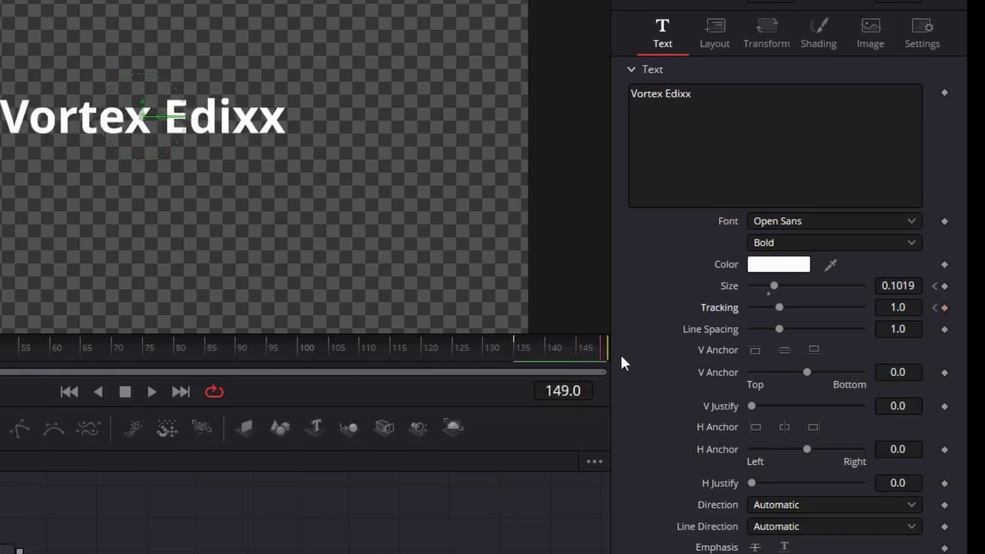
{"action": "left_click", "coordinate": [935, 308]}
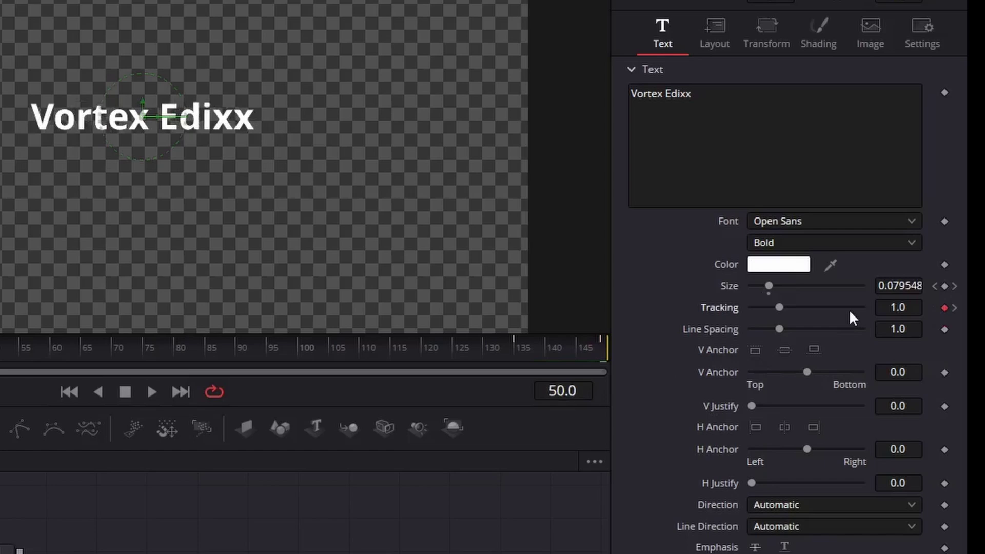
{"action": "mouse_move", "coordinate": [902, 310]}
{"action": "left_mouse_down"}
{"action": "mouse_move", "coordinate": [963, 310]}
{"action": "mouse_move", "coordinate": [903, 315]}
{"action": "left_mouse_up"}
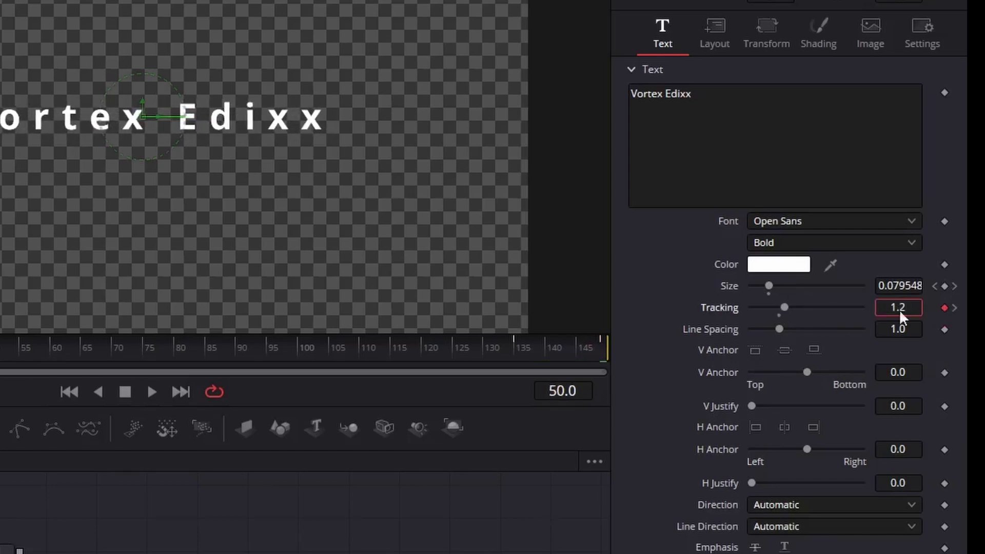
{"action": "left_click", "coordinate": [955, 308]}
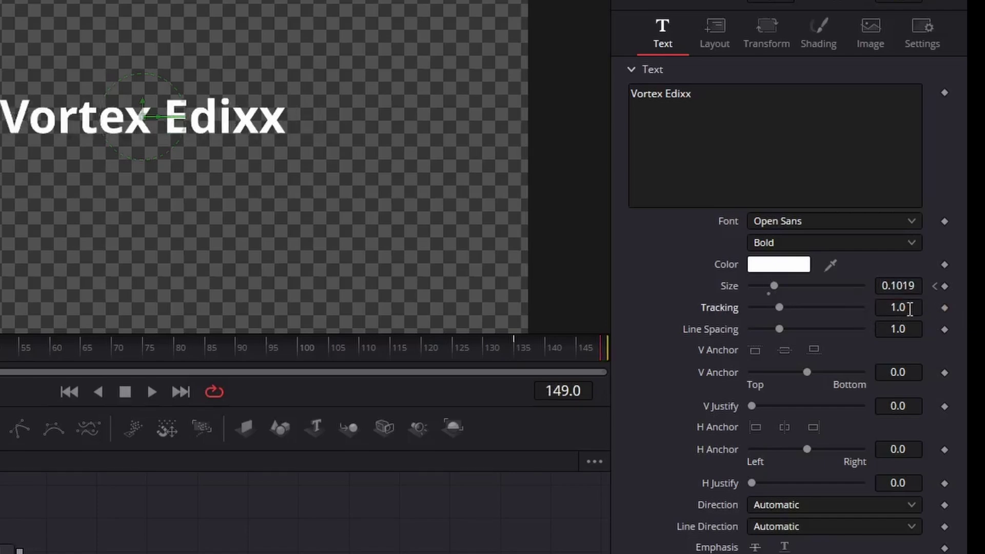
{"action": "left_click_drag", "start_coordinate": [895, 308], "coordinate": [942, 308]}
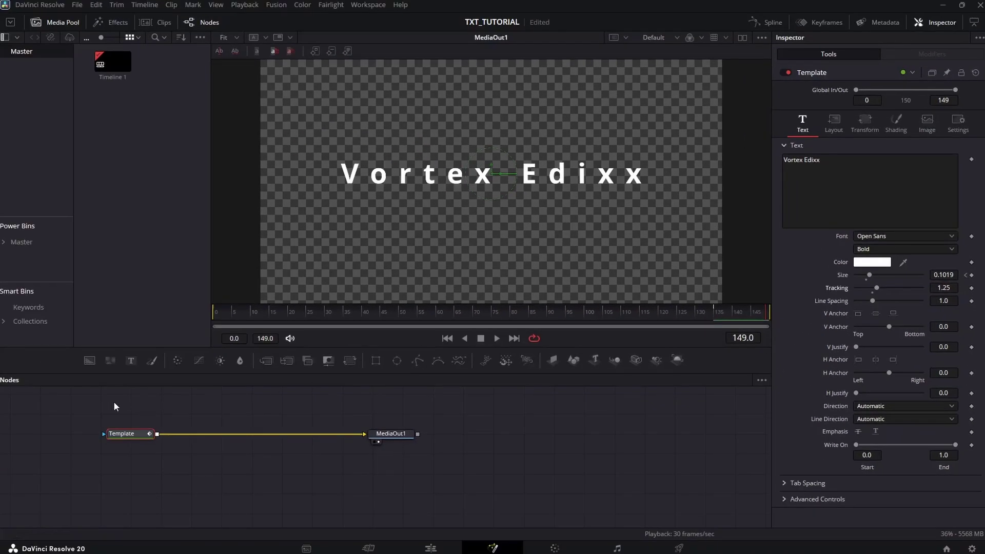
- Move the Template and MediaOut1 nodes down-right and select the Template node
{"action": "left_click_drag", "start_coordinate": [114, 406], "coordinate": [477, 462]}
{"action": "mouse_move", "coordinate": [405, 434]}
{"action": "left_mouse_down"}
{"action": "mouse_move", "coordinate": [520, 454]}
{"action": "mouse_move", "coordinate": [505, 455]}
{"action": "left_mouse_up"}
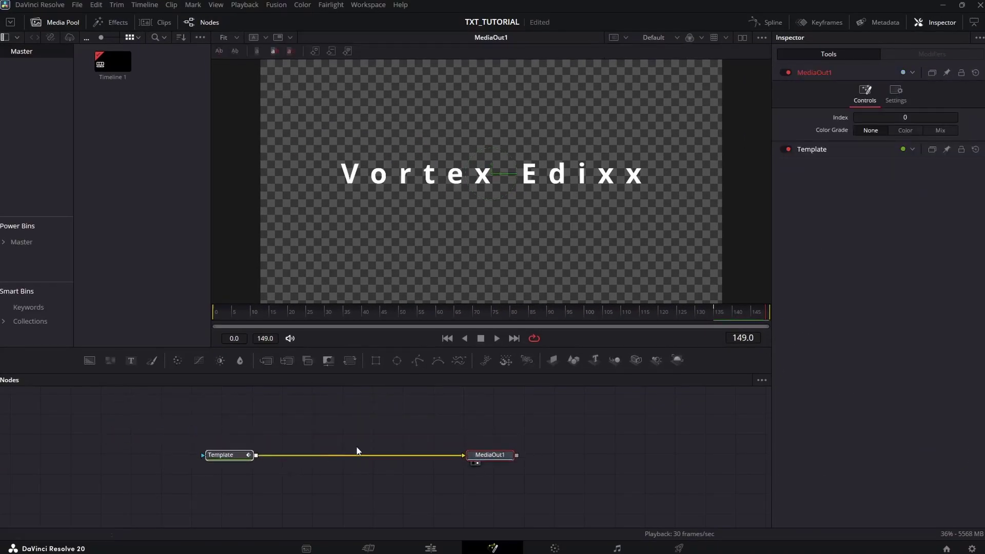
{"action": "left_click", "coordinate": [246, 457]}
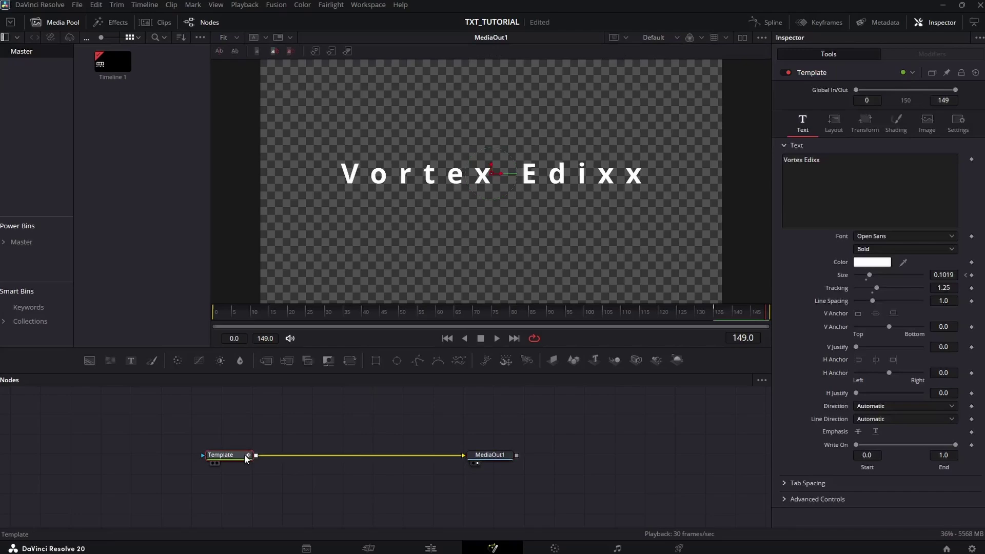
- Add a Gaussian Blur node after Template by searching 'ga' in Select Tool
{"action": "key", "text": "shift+space"}
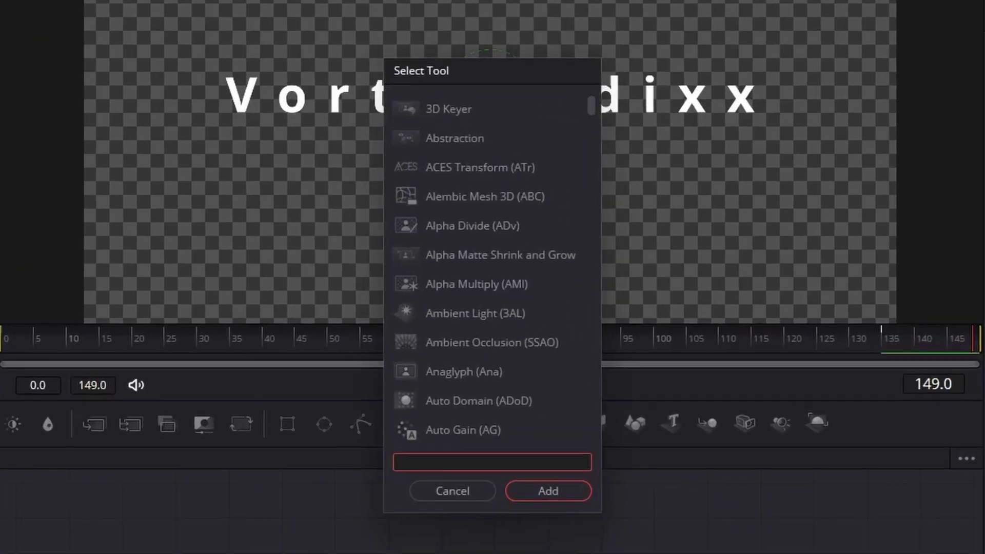
{"action": "type", "text": "ga"}
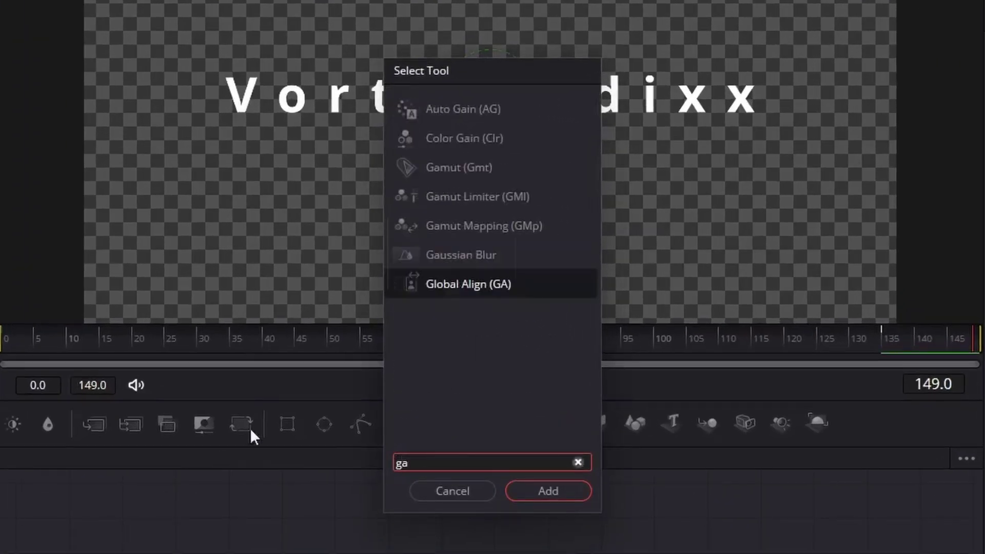
{"action": "left_click", "coordinate": [485, 266]}
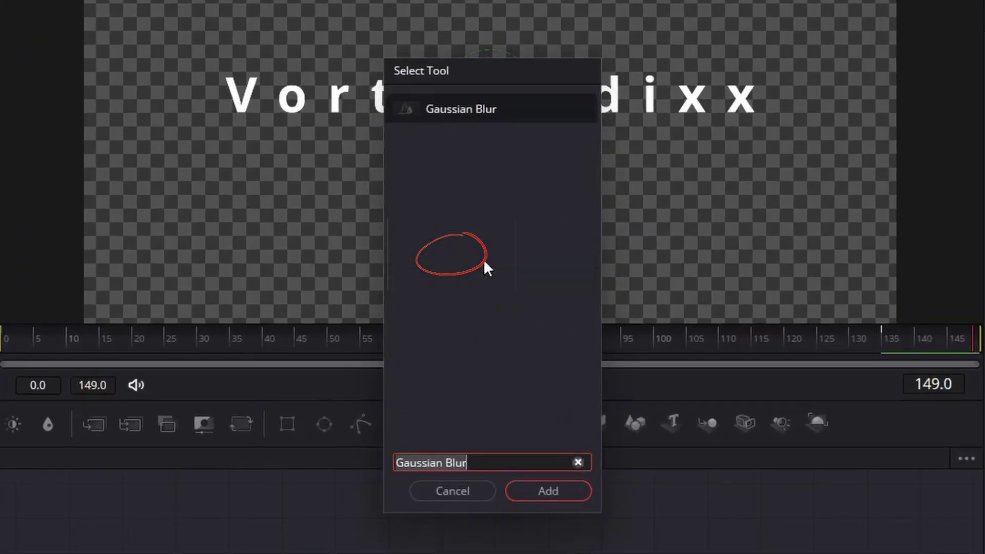
{"action": "left_click", "coordinate": [548, 491]}
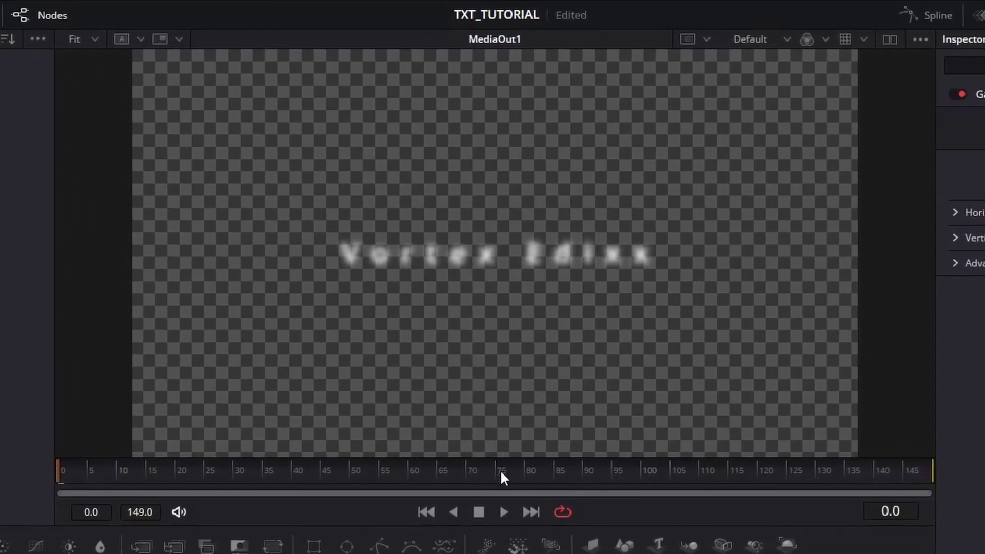
- Keyframe blur Strength to 0.0 at frame 75 and back to 0.4 at frame 149
{"action": "left_click", "coordinate": [501, 472]}
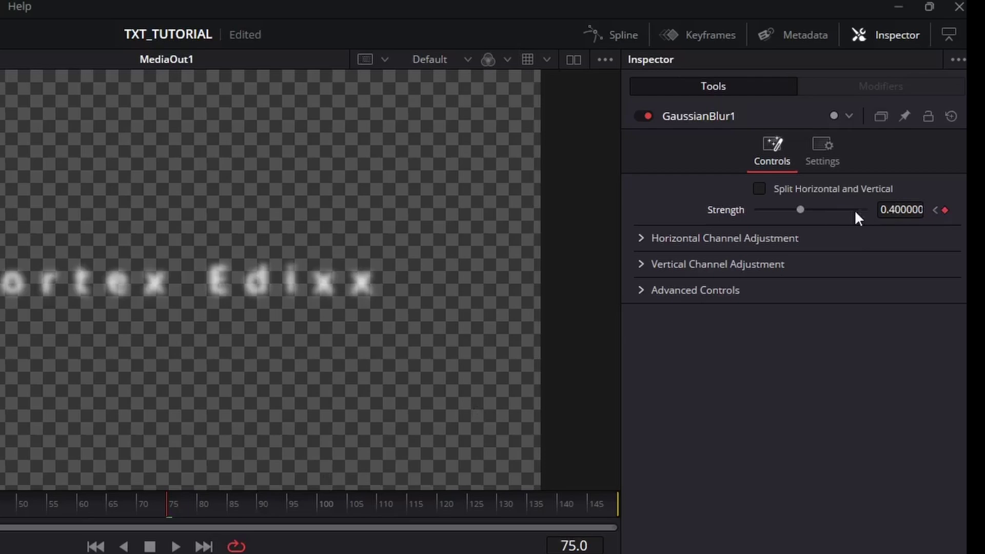
{"action": "left_click_drag", "start_coordinate": [805, 208], "coordinate": [731, 220]}
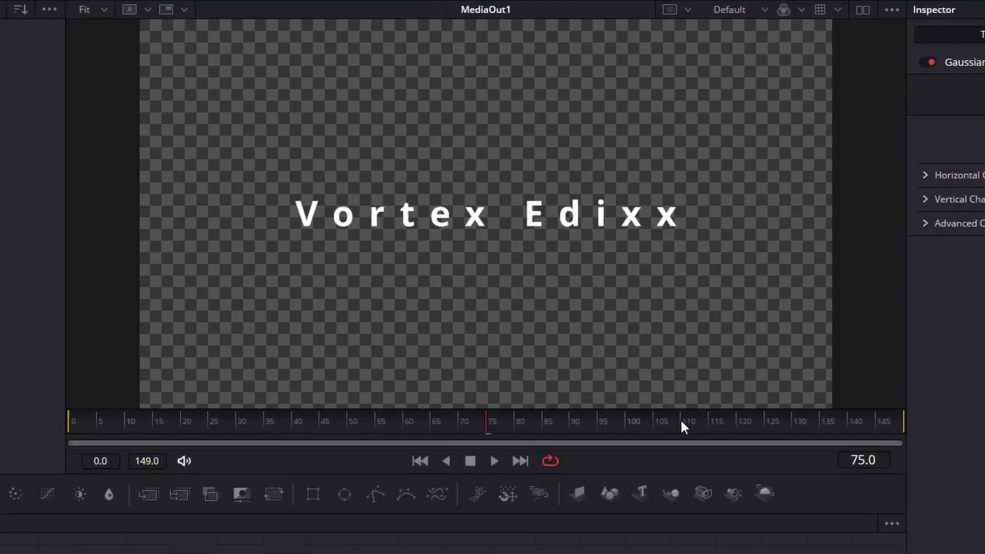
{"action": "left_click", "coordinate": [627, 425]}
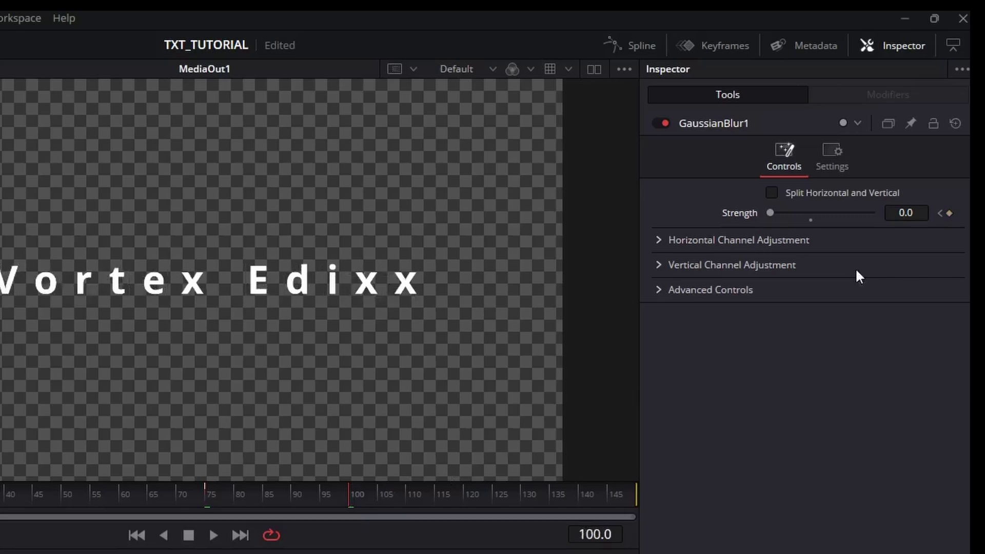
{"action": "key", "text": "space"}
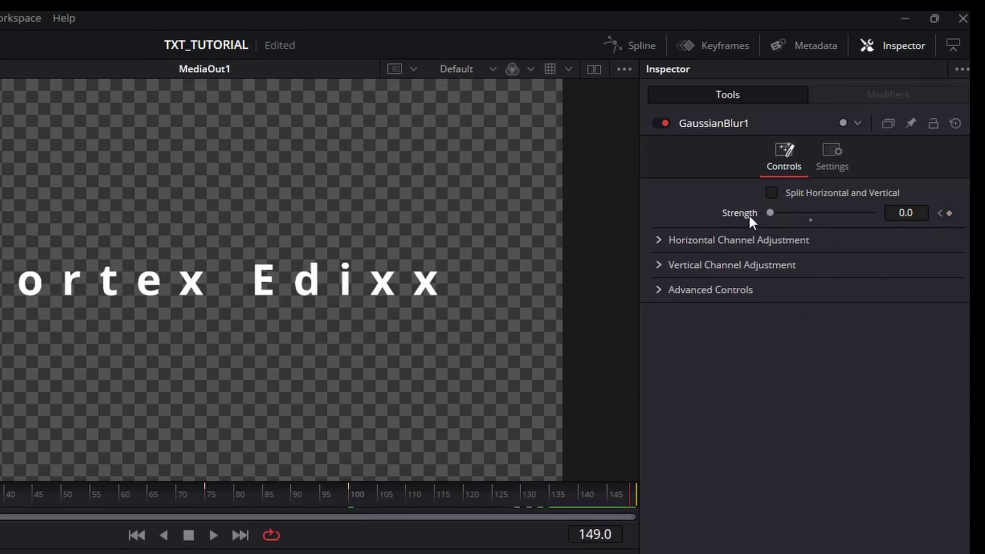
{"action": "left_click_drag", "start_coordinate": [769, 212], "coordinate": [811, 229]}
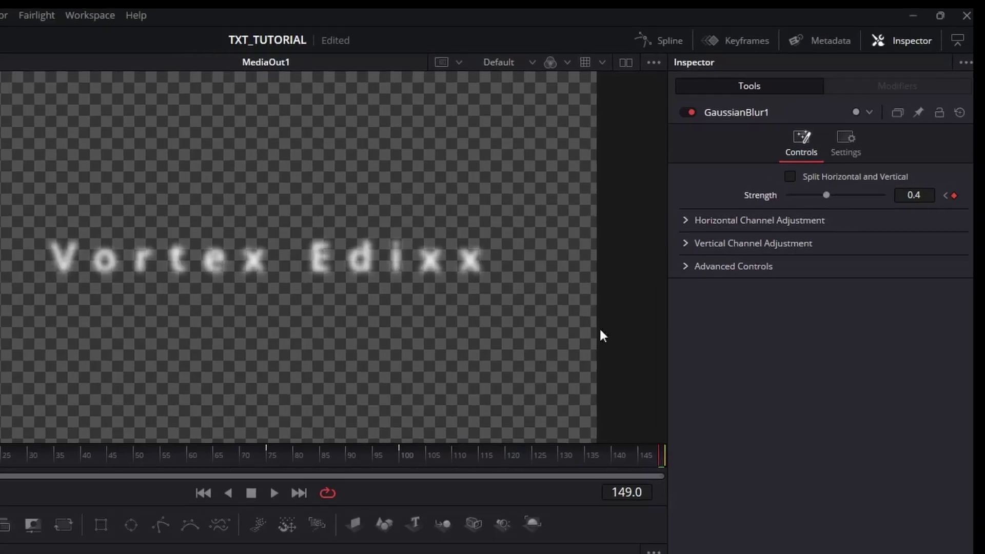
{"action": "key", "text": "Home"}
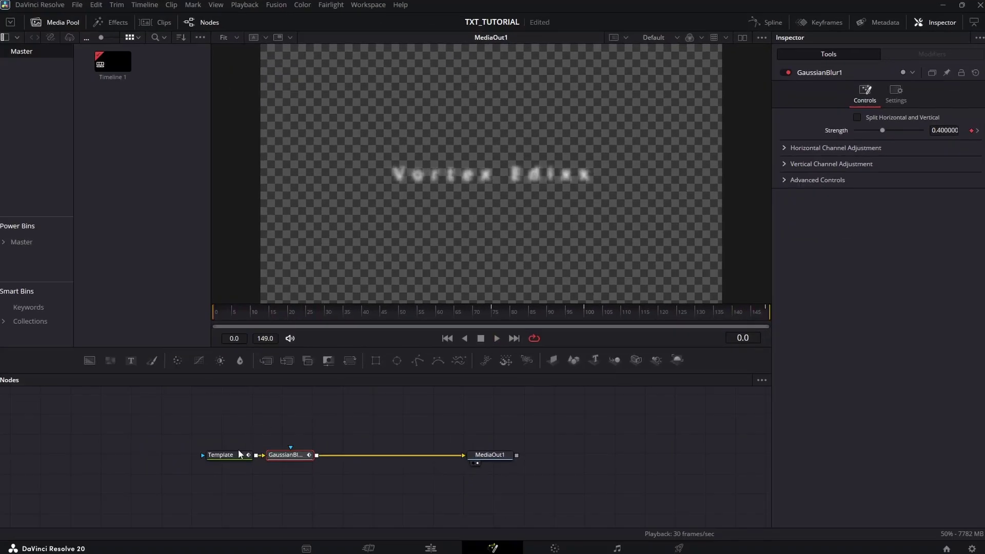
- Keyframe the Template's Shading Opacity: 0 at frame 0, 1.0 at 35 and 125, 0 at 149
{"action": "left_click", "coordinate": [238, 454]}
{"action": "left_click", "coordinate": [907, 132]}
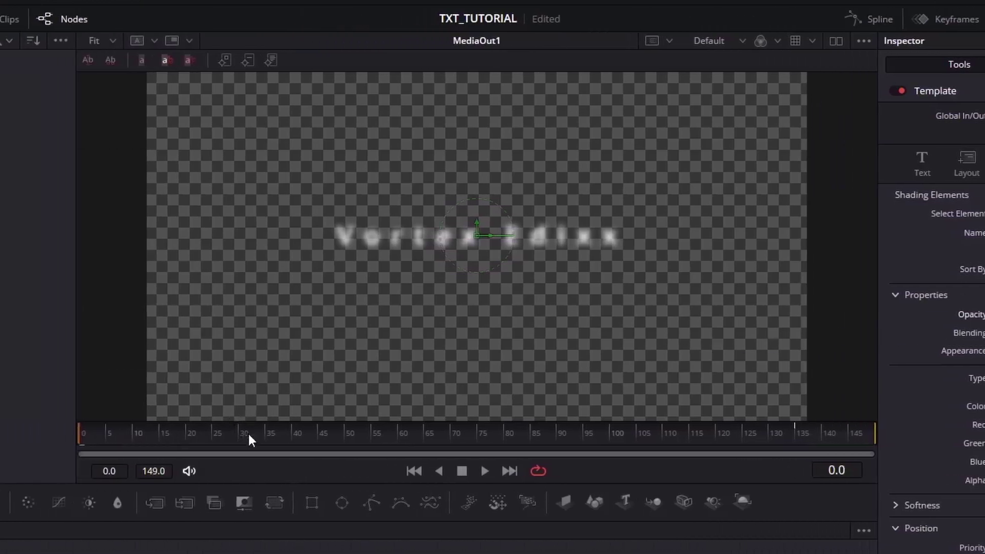
{"action": "left_click", "coordinate": [266, 435]}
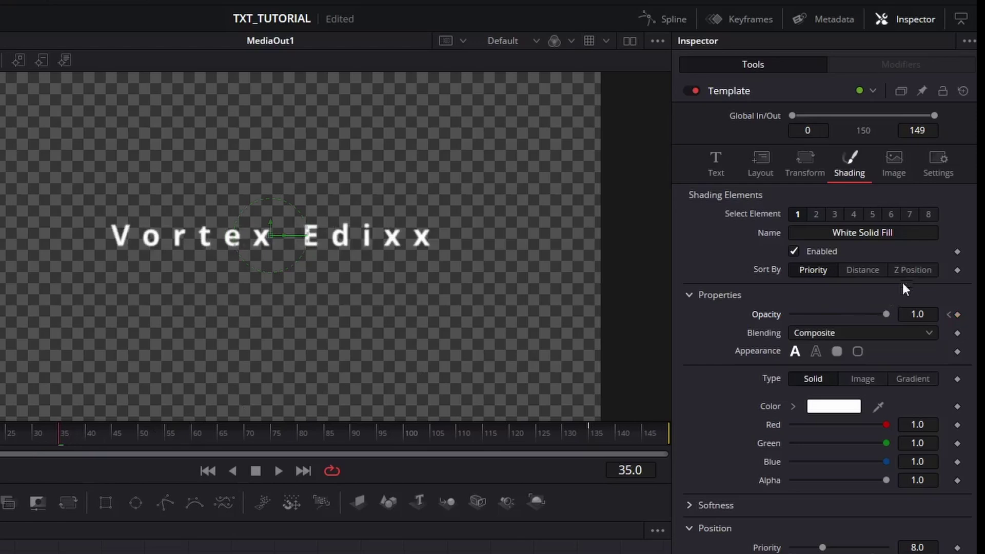
{"action": "left_click", "coordinate": [950, 316]}
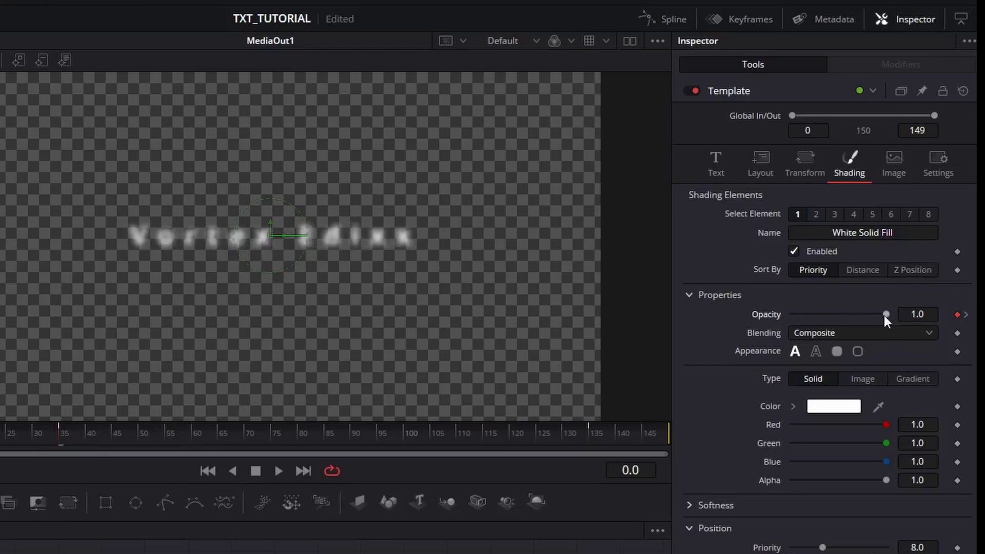
{"action": "left_click_drag", "start_coordinate": [884, 316], "coordinate": [771, 315]}
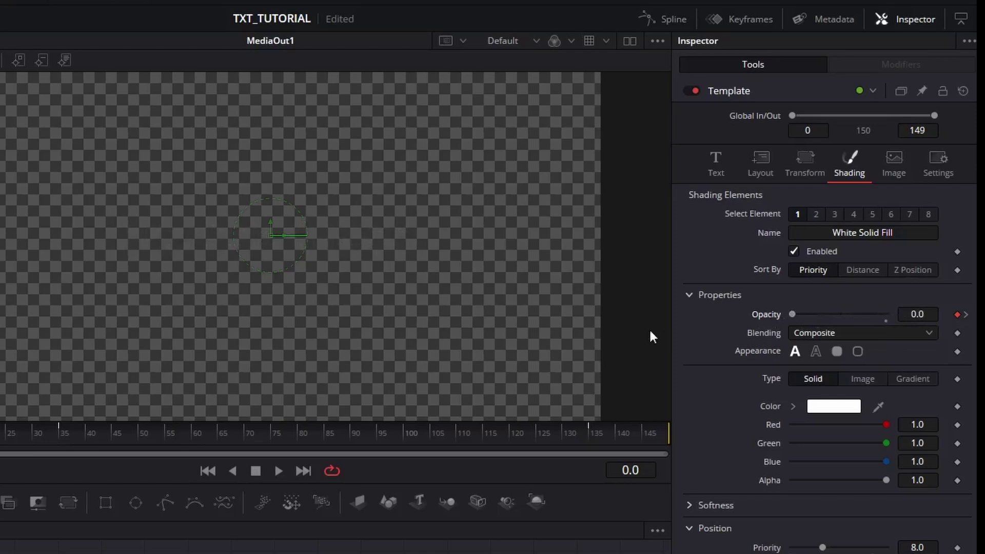
{"action": "left_click", "coordinate": [536, 439]}
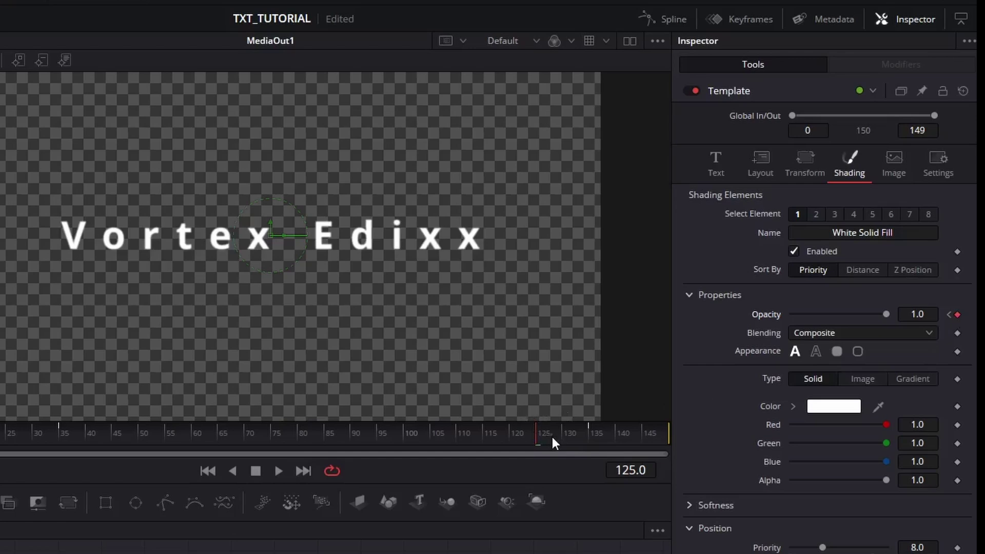
{"action": "left_click_drag", "start_coordinate": [551, 435], "coordinate": [721, 446]}
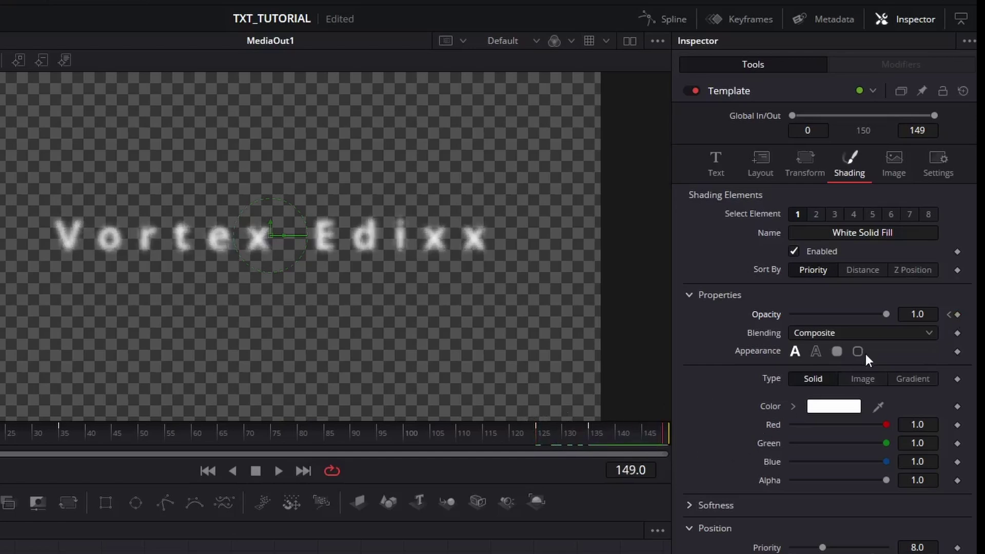
{"action": "left_click_drag", "start_coordinate": [886, 314], "coordinate": [788, 329]}
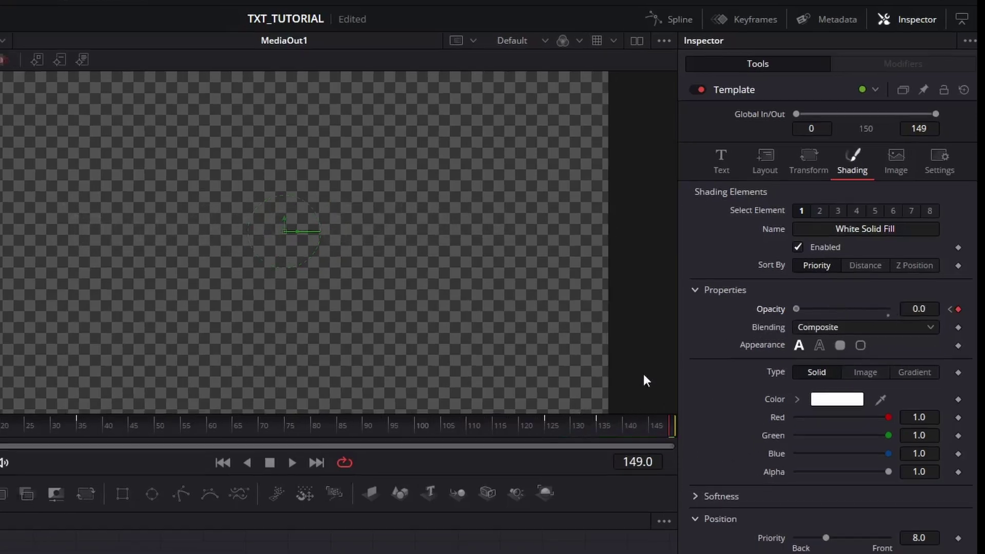
- Switch to the Edit page and play the Vortex Edixx title from the timeline start
{"action": "left_click", "coordinate": [432, 547]}
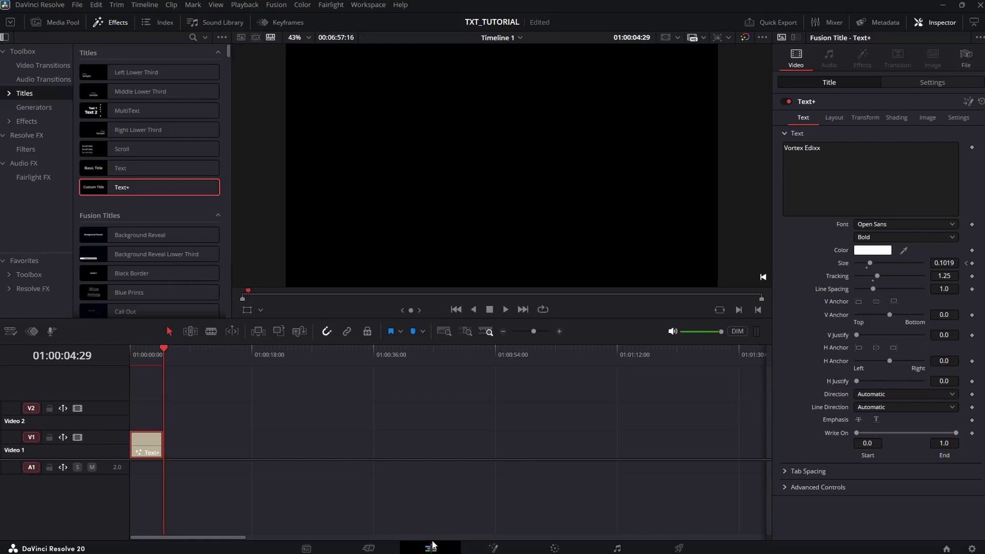
{"action": "left_click", "coordinate": [130, 359]}
{"action": "key", "text": "space"}
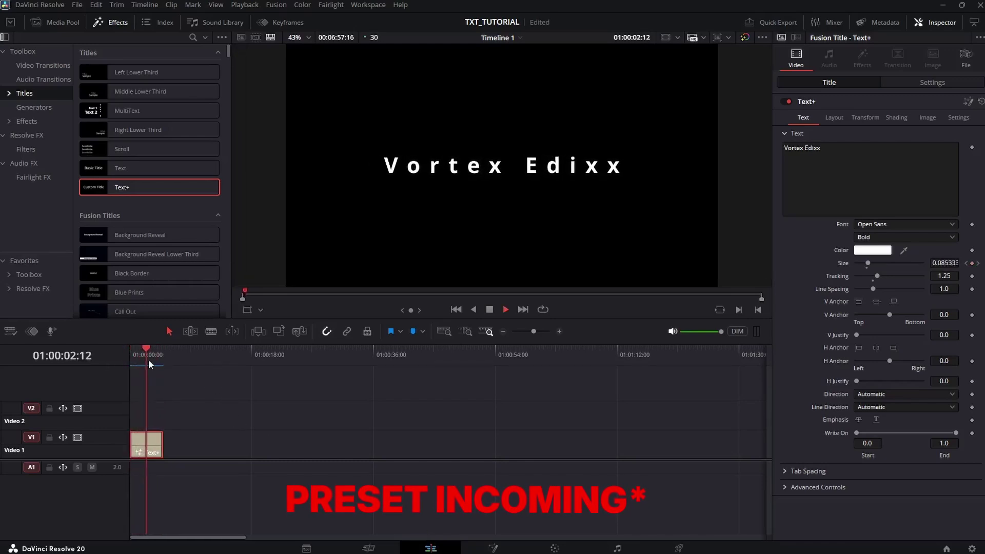
{"action": "left_click_drag", "start_coordinate": [148, 359], "coordinate": [132, 364]}
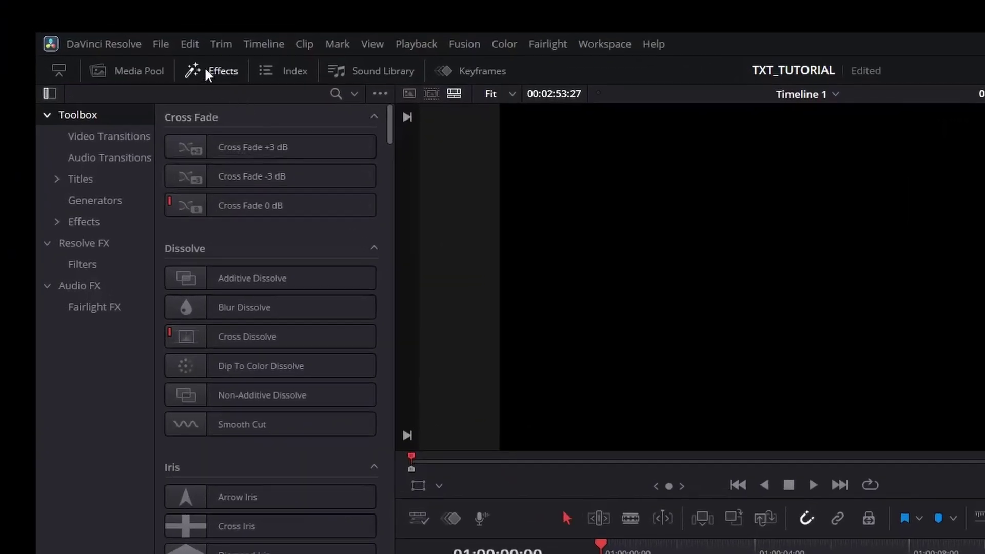
- Place the Fade On title from Toolbox > Titles at the start of V1 and preview it
{"action": "left_click", "coordinate": [119, 178]}
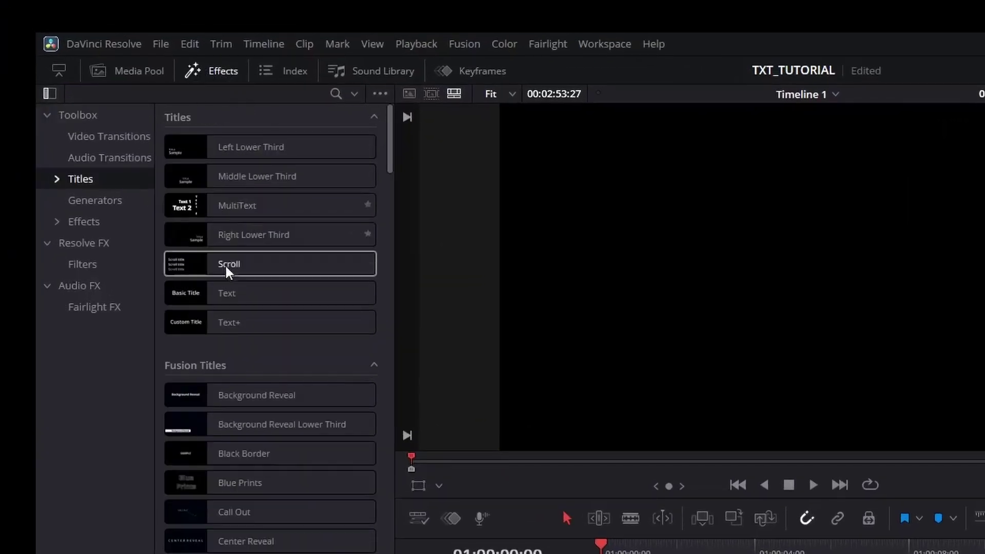
{"action": "scroll", "coordinate": [236, 280], "scroll_direction": "down", "scroll_amount": 5}
{"action": "scroll", "coordinate": [247, 294], "scroll_direction": "down", "scroll_amount": 5}
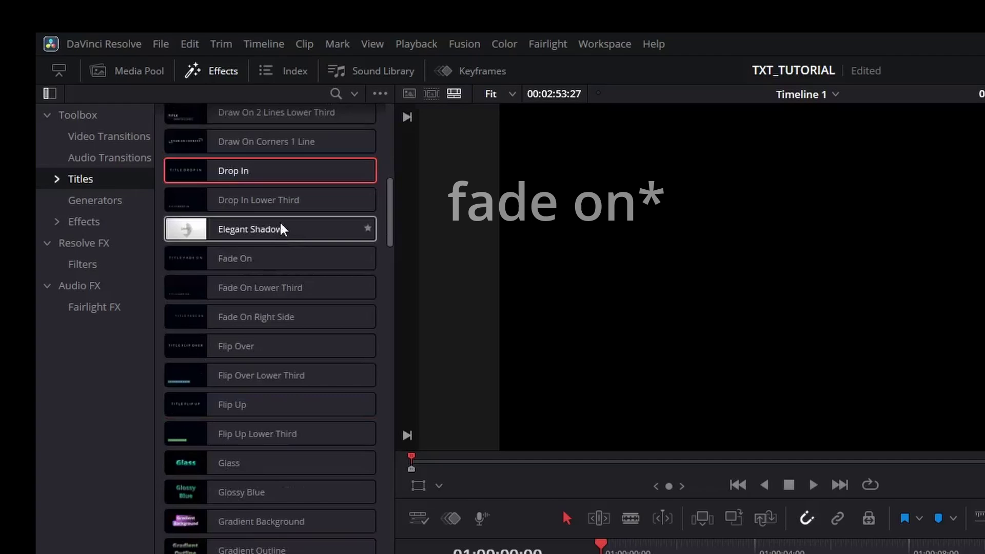
{"action": "left_click", "coordinate": [277, 261]}
{"action": "left_click_drag", "start_coordinate": [211, 260], "coordinate": [665, 553]}
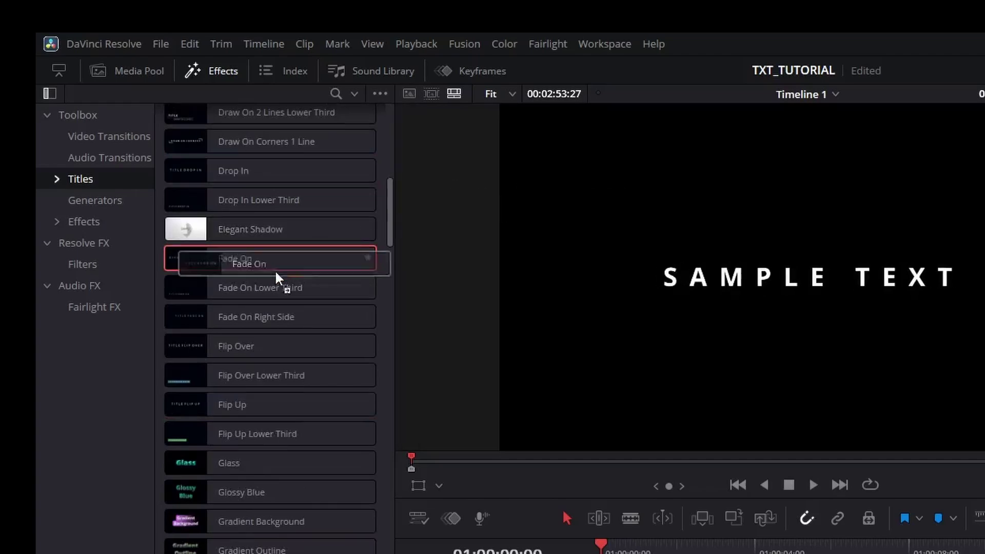
{"action": "left_click_drag", "start_coordinate": [413, 391], "coordinate": [367, 477]}
{"action": "key", "text": "space"}
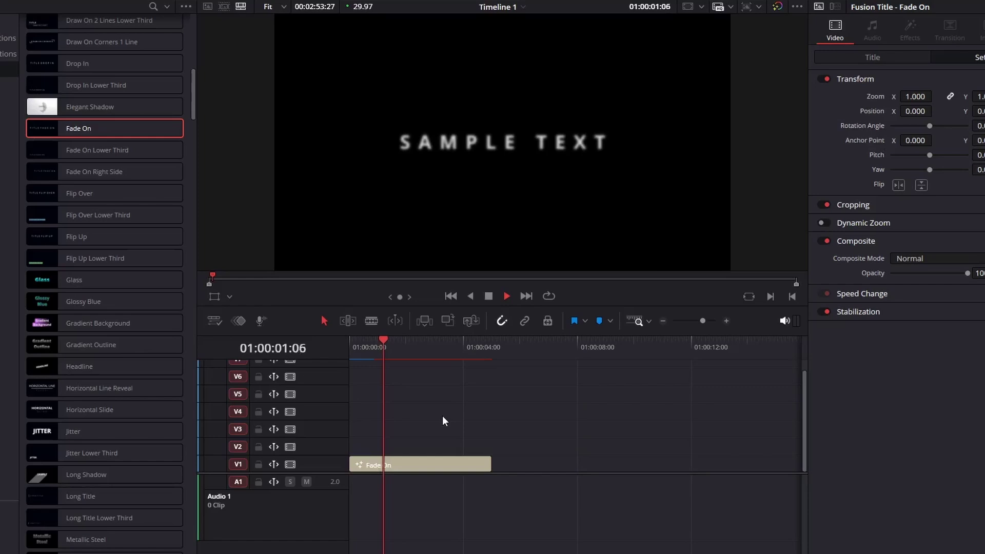